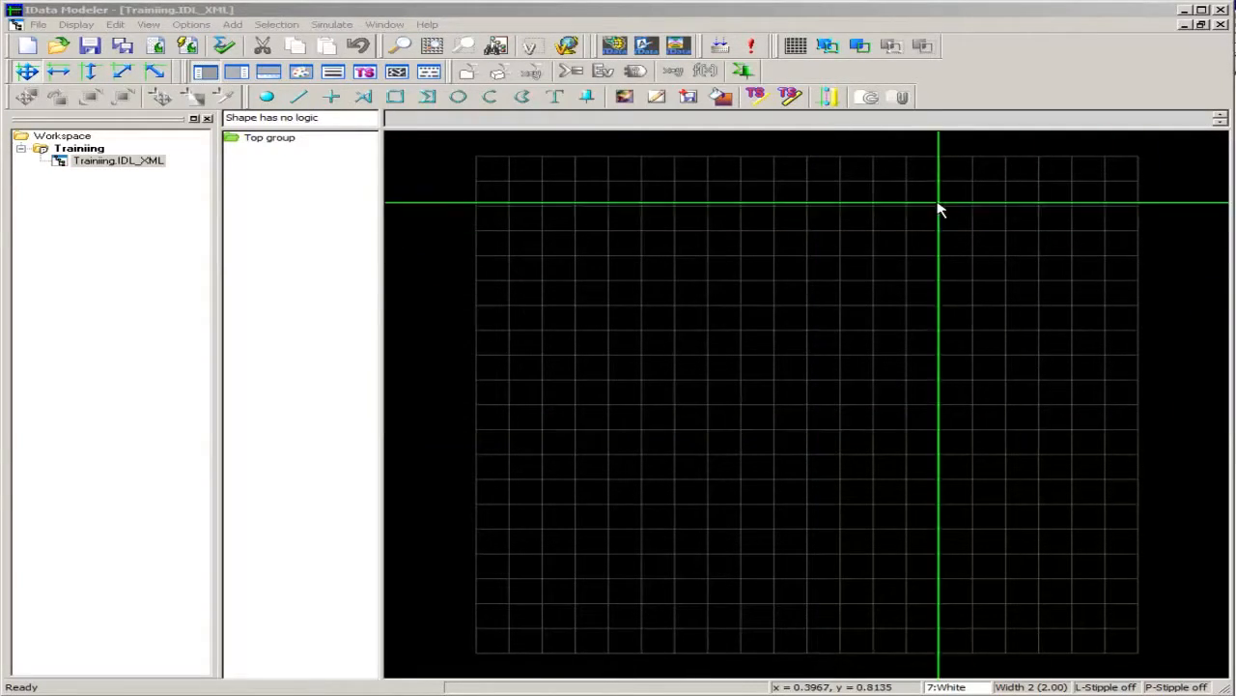
With grid snapping enabled, draw a circle centred at the origin with a radius of 0.4
{"action": "left_click", "coordinate": [459, 100]}
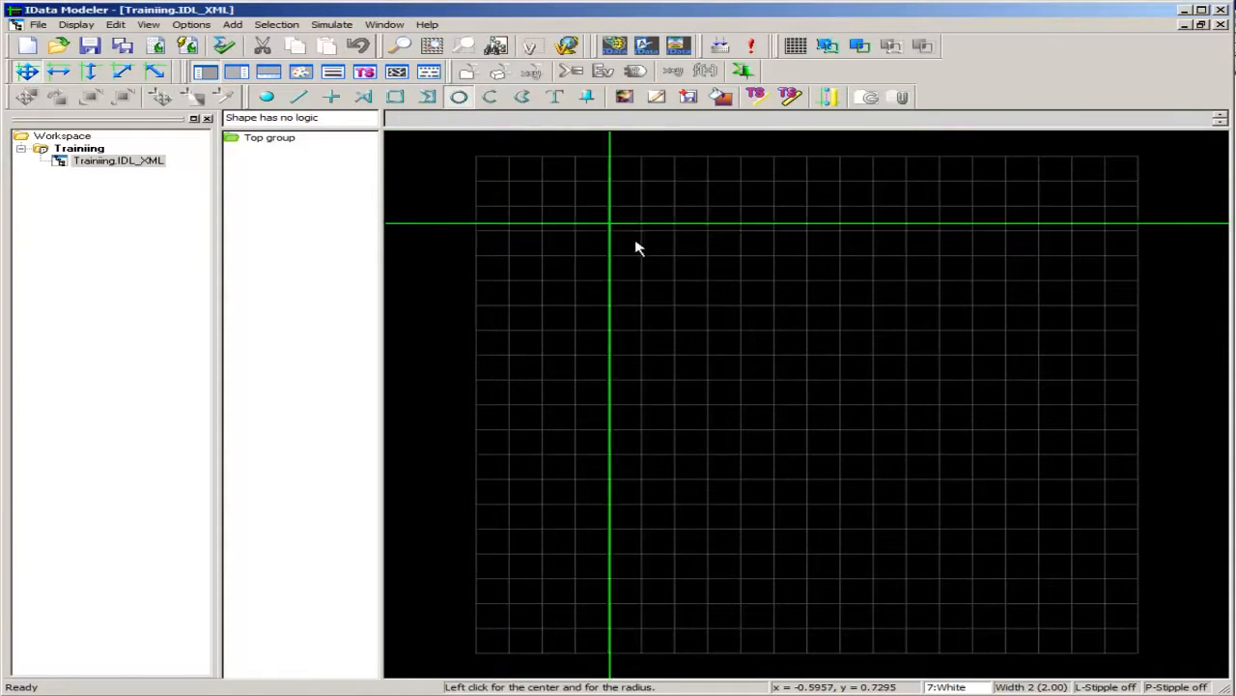
{"action": "left_click", "coordinate": [796, 46]}
{"action": "left_click", "coordinate": [819, 396]}
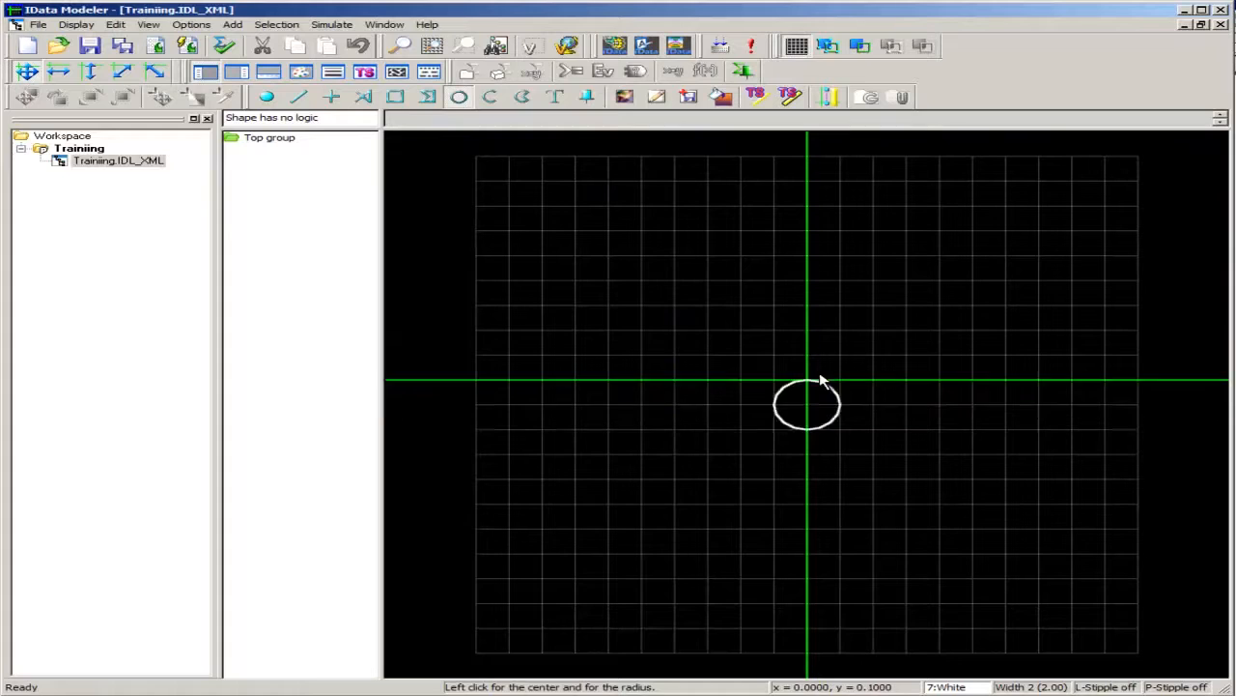
{"action": "left_click", "coordinate": [815, 302]}
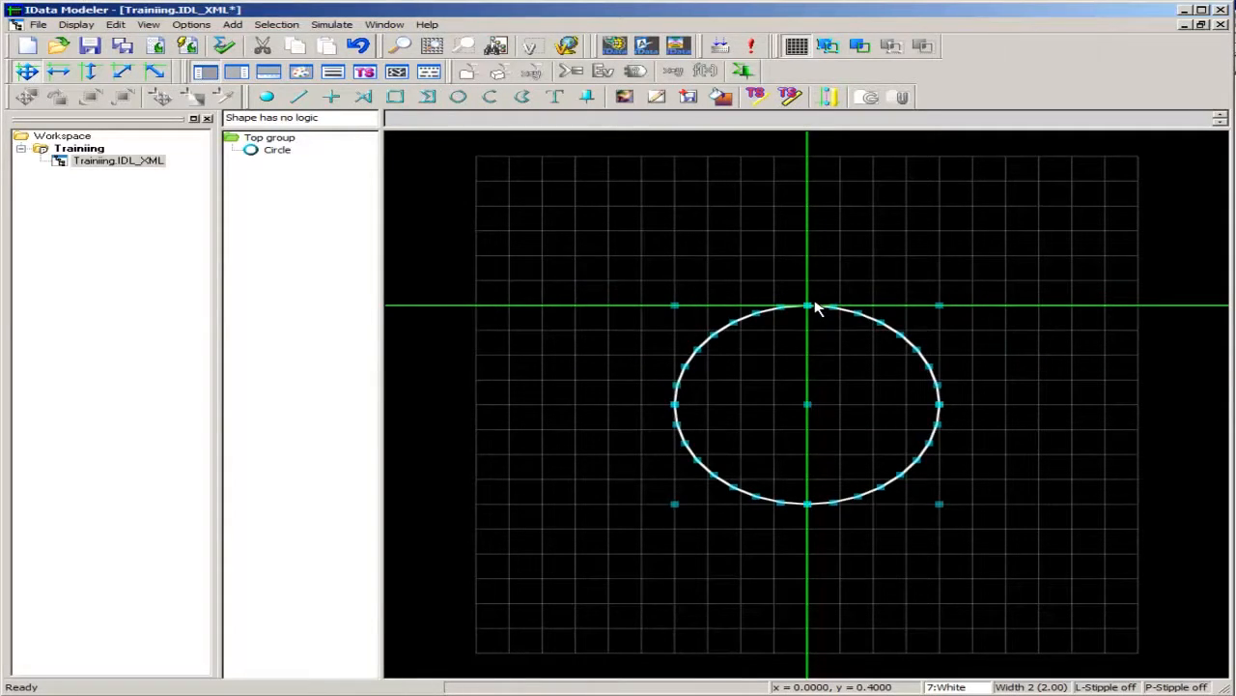
Place the circle in a group and add a Free scale behavior to that group
{"action": "left_click", "coordinate": [279, 151]}
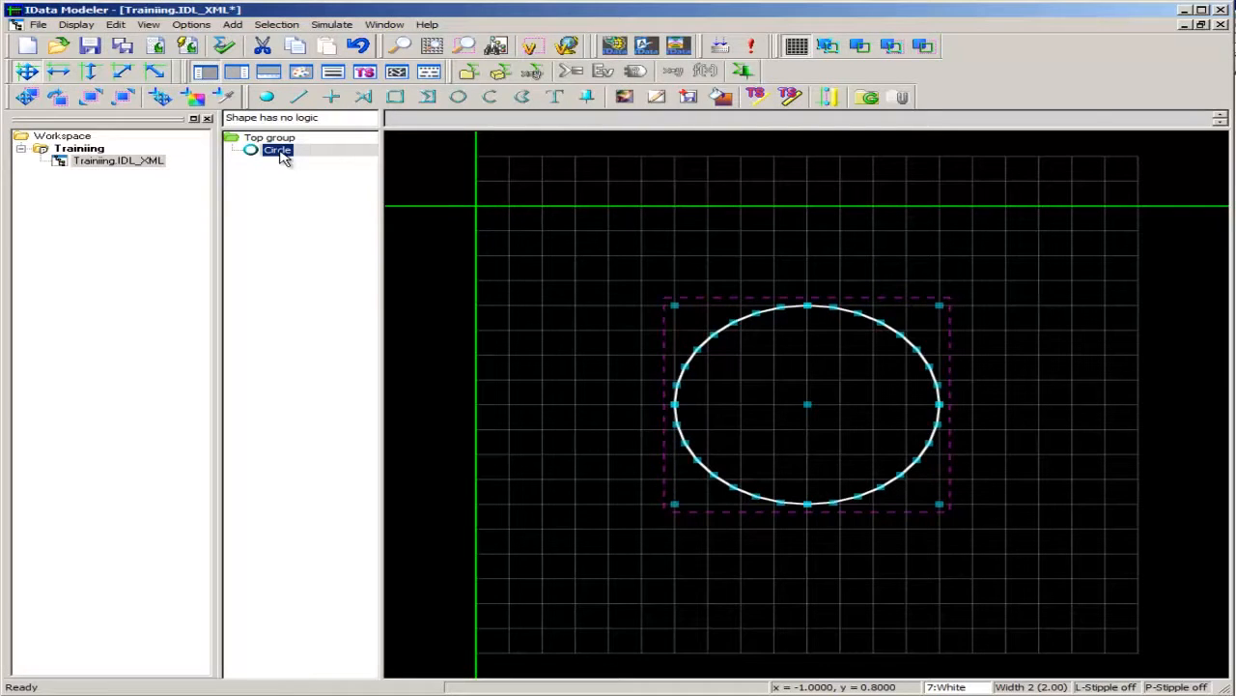
{"action": "key", "text": "ctrl+g"}
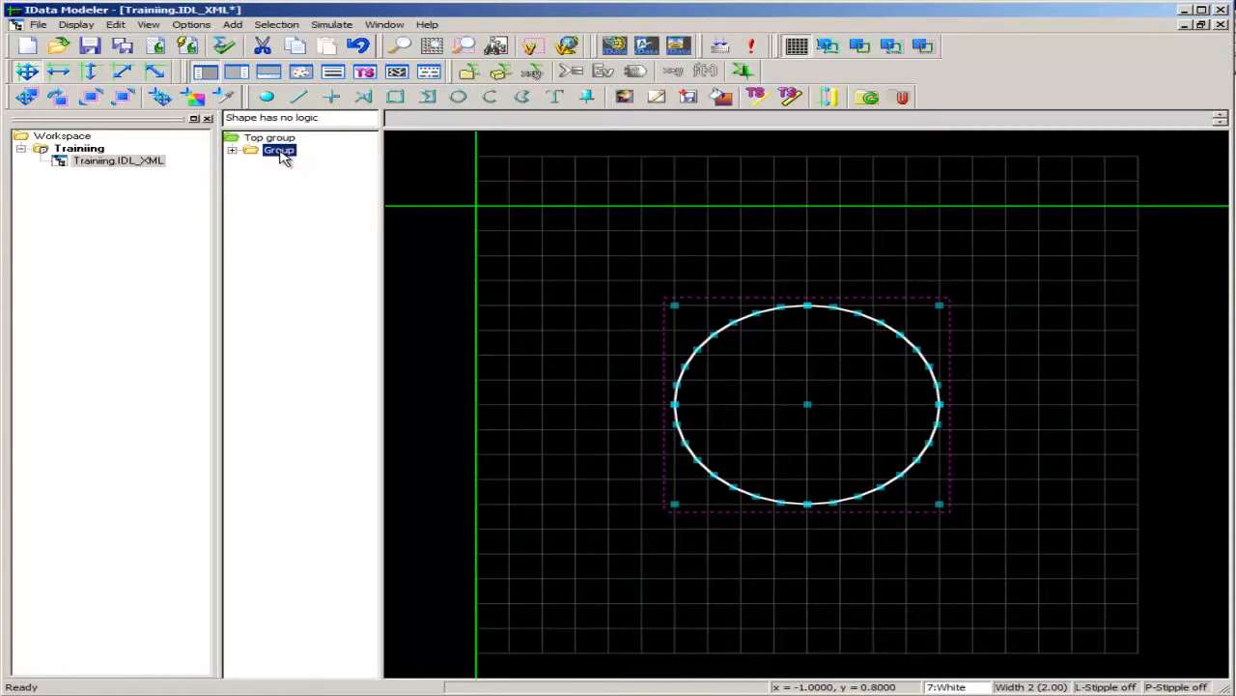
{"action": "double_click", "coordinate": [280, 153]}
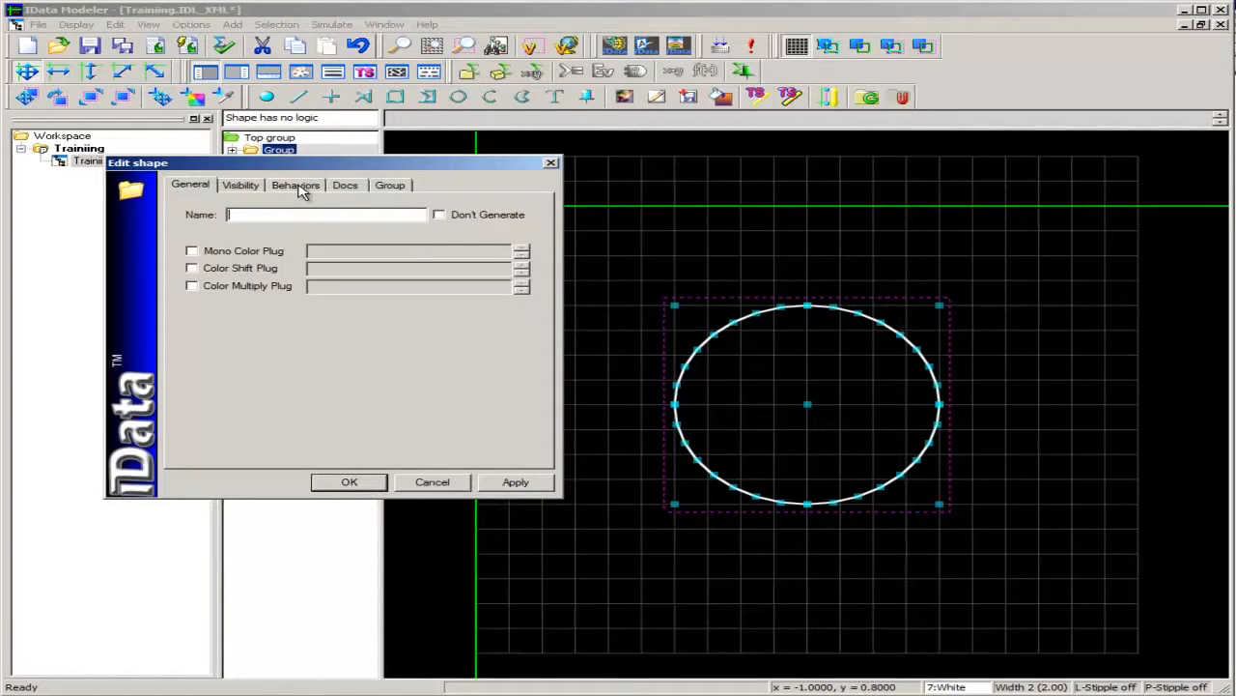
{"action": "left_click", "coordinate": [296, 186]}
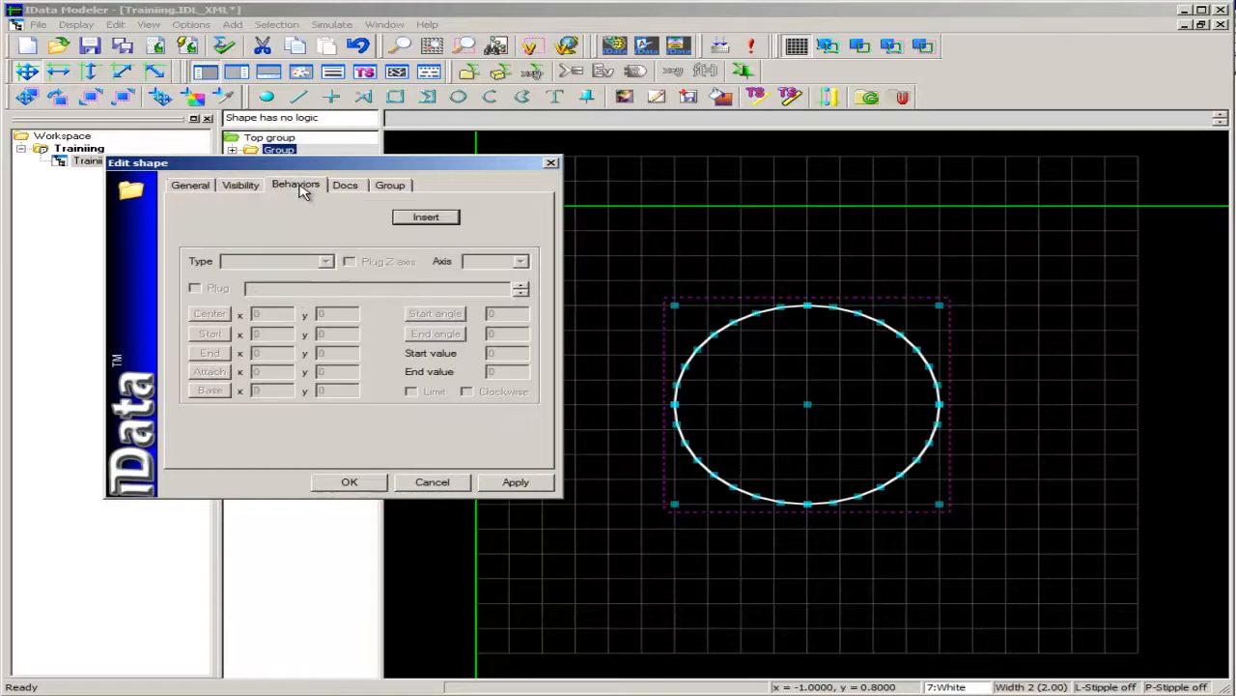
{"action": "left_click", "coordinate": [440, 217]}
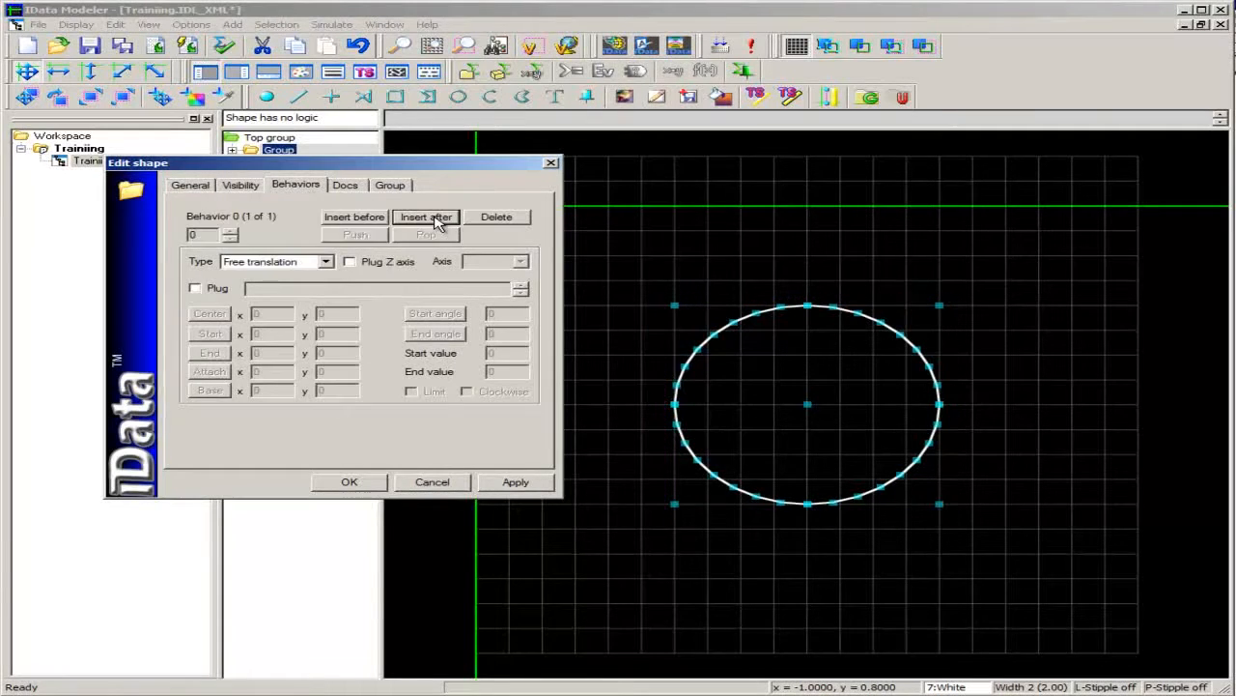
{"action": "left_click", "coordinate": [326, 263]}
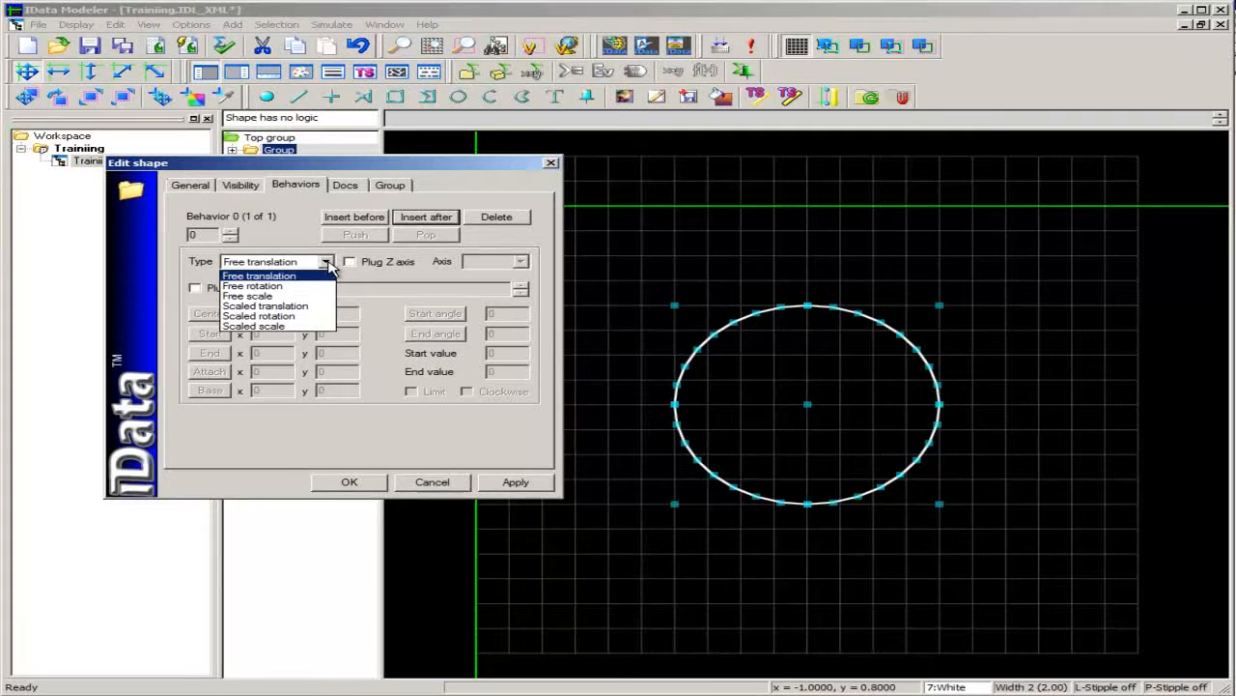
{"action": "left_click", "coordinate": [286, 296]}
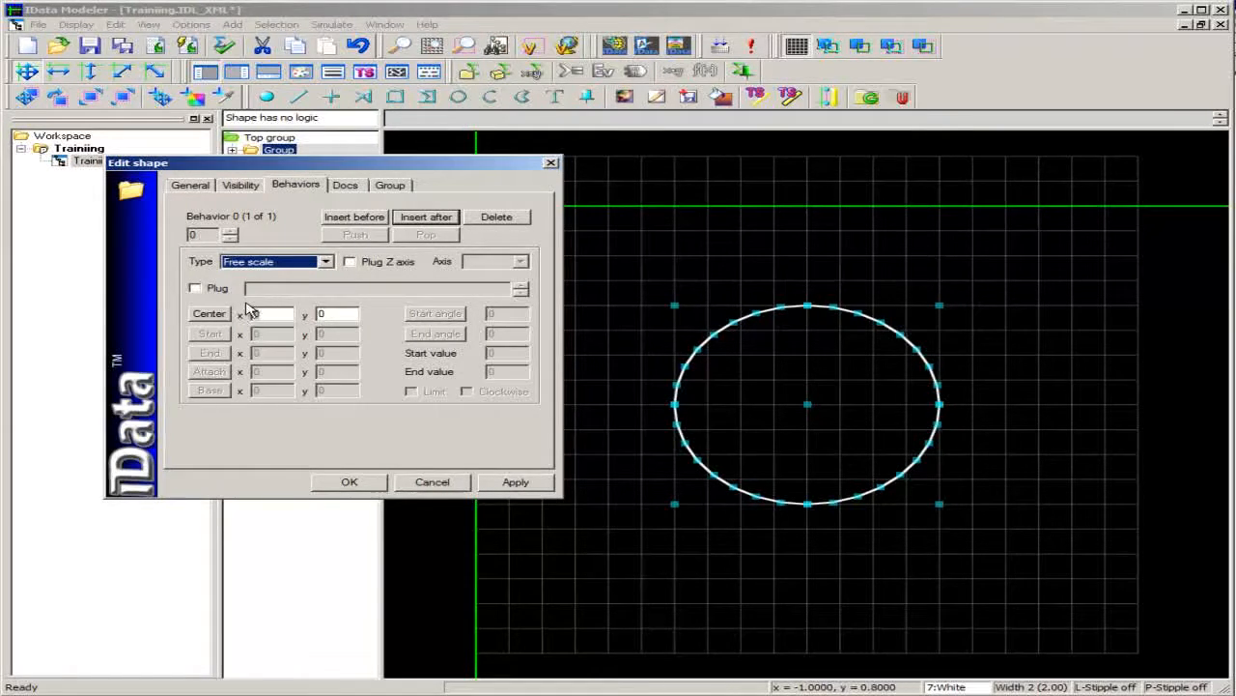
Plug the behavior with a new float variable FreeScale of array length 2, copying the variables as binary information for TestDataGenerator
{"action": "left_click", "coordinate": [195, 290]}
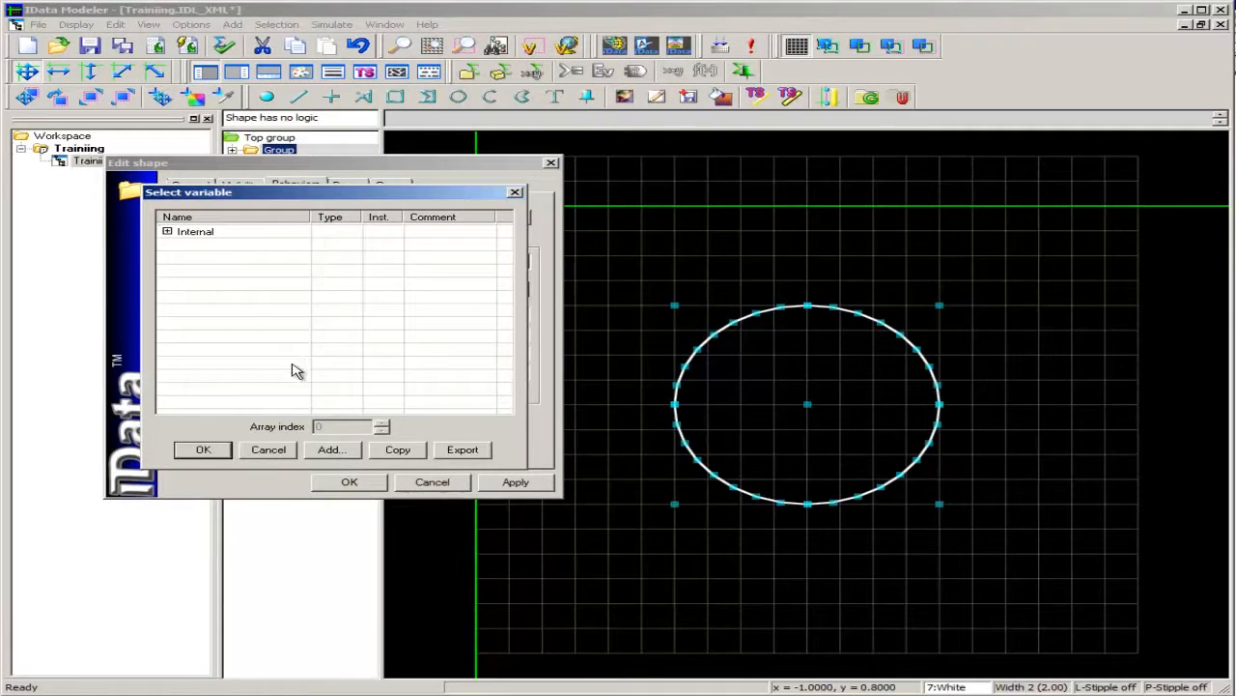
{"action": "left_click", "coordinate": [330, 450]}
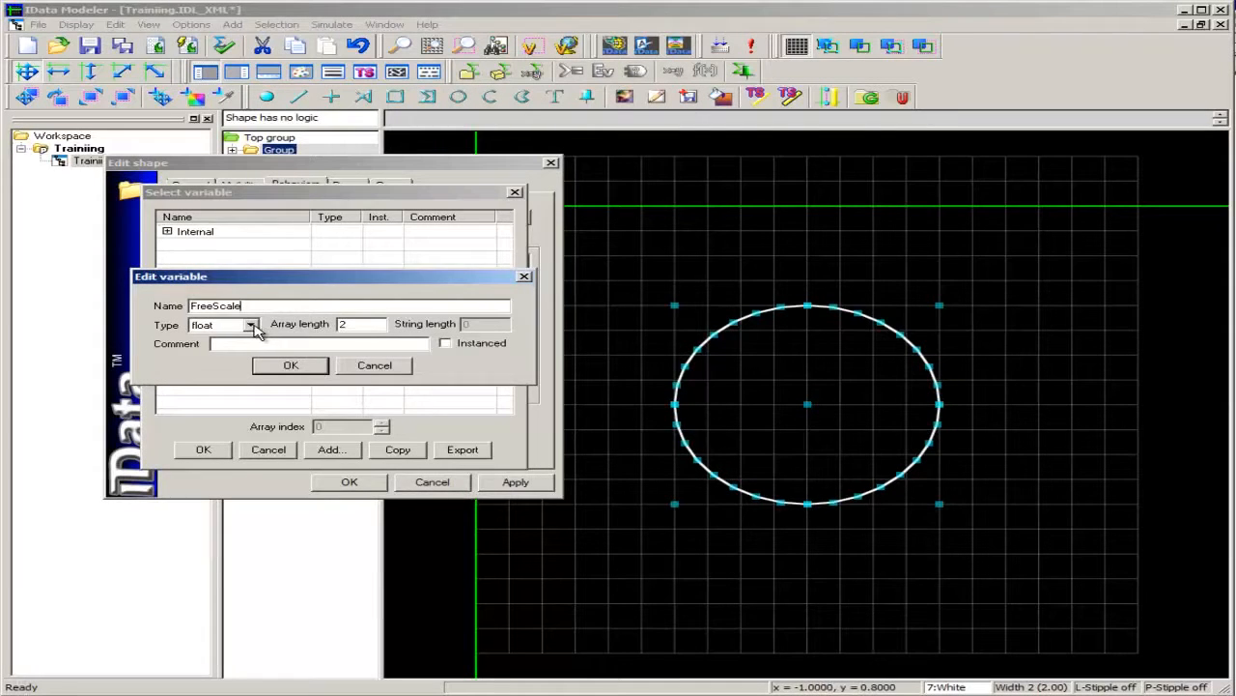
{"action": "left_click", "coordinate": [291, 366]}
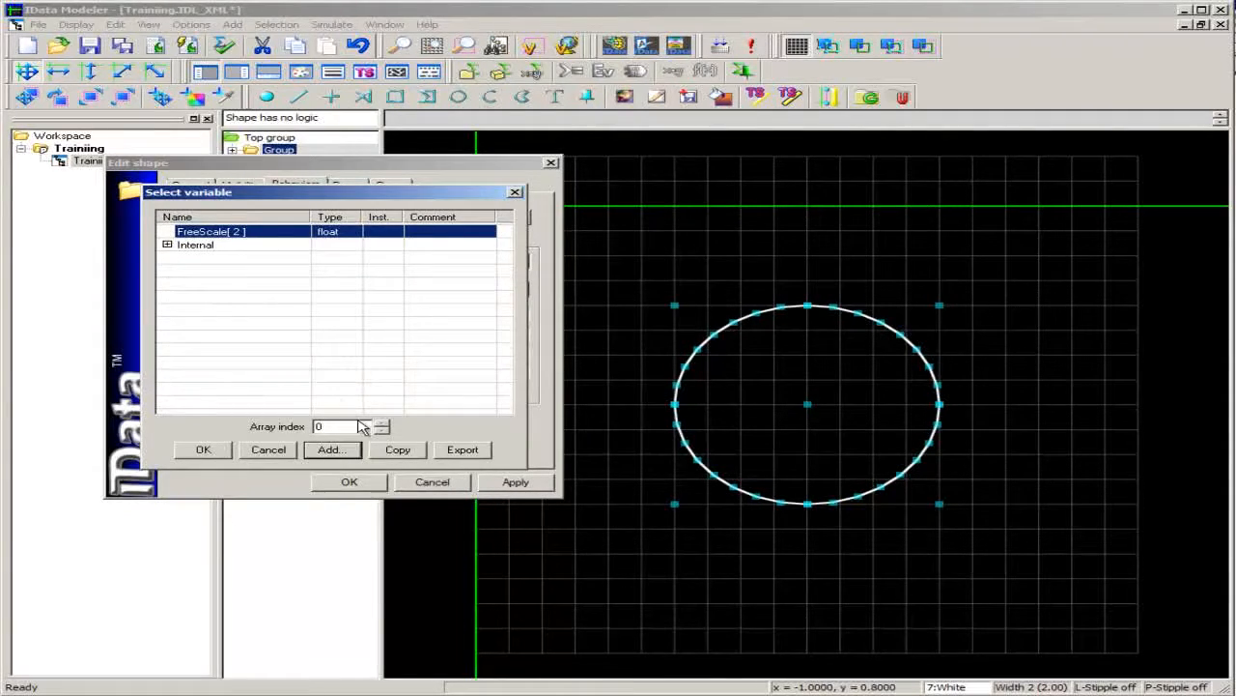
{"action": "left_click", "coordinate": [403, 454]}
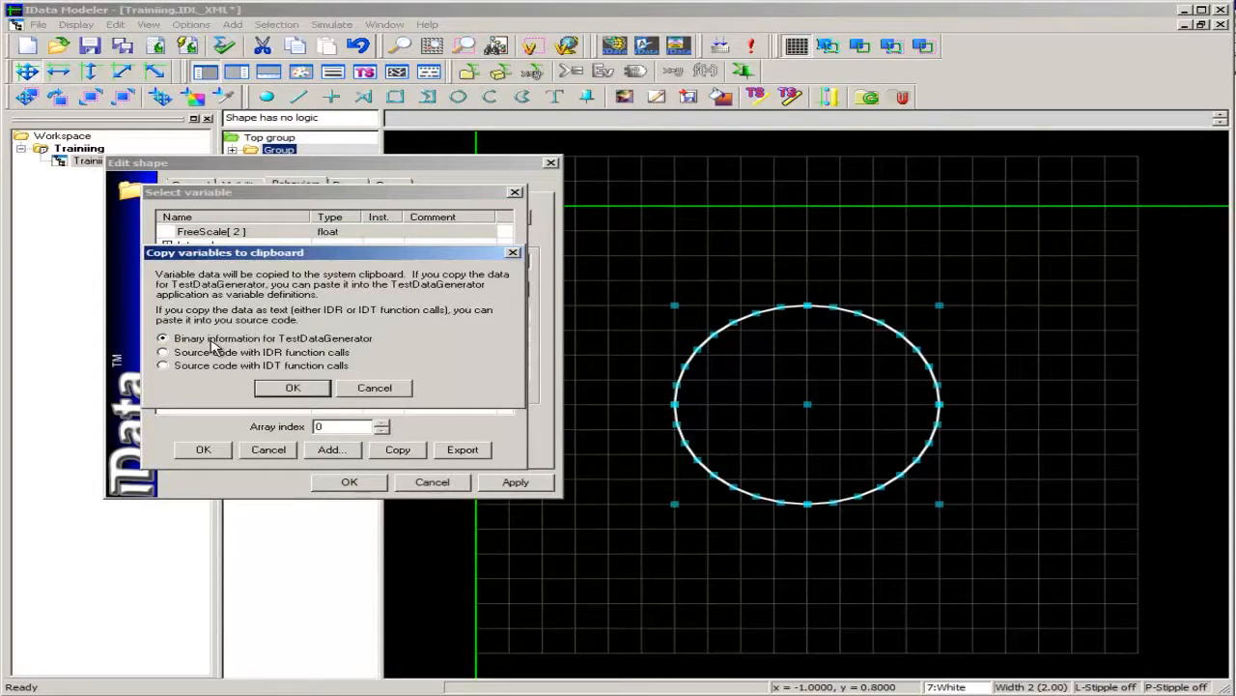
{"action": "left_click", "coordinate": [294, 390]}
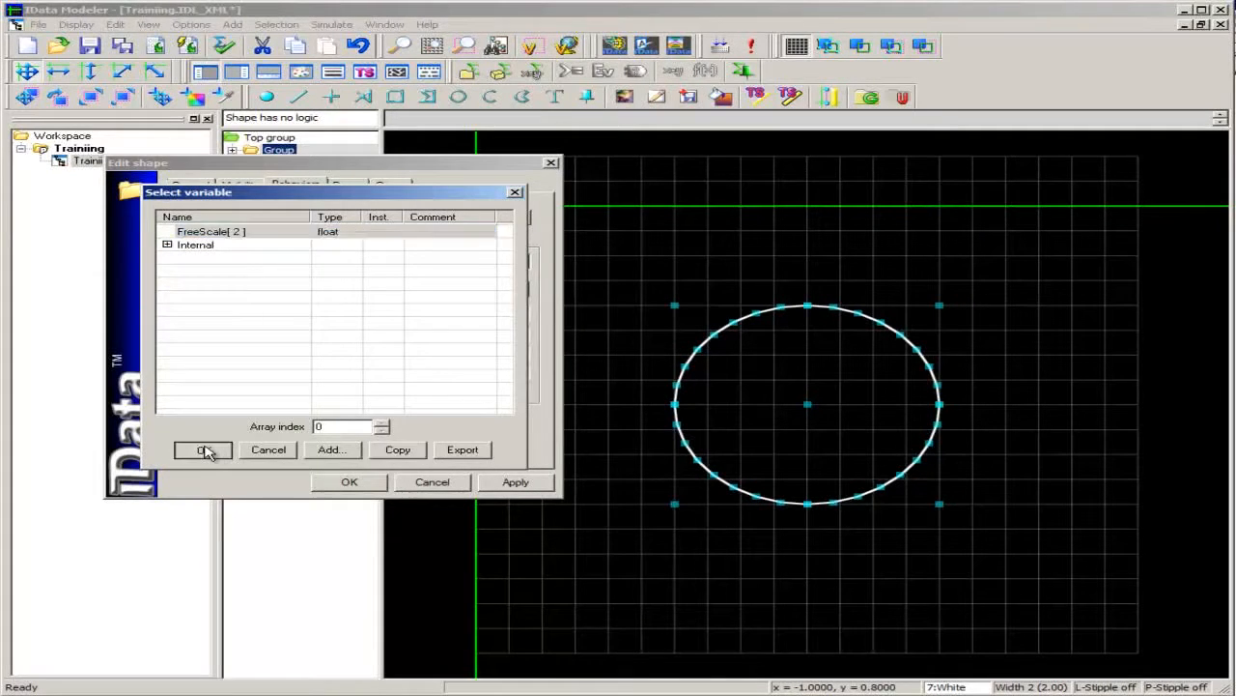
{"action": "left_click", "coordinate": [209, 450]}
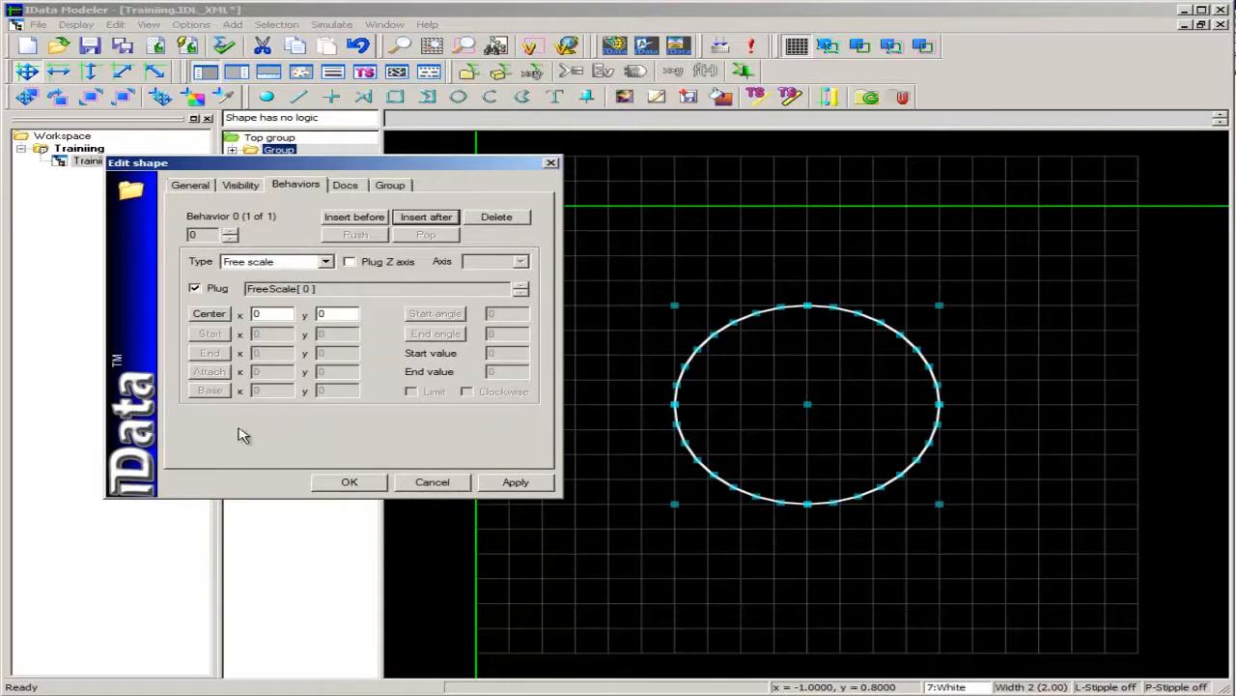
Pick the circle's centre at the origin as the scaling center and accept the group's behavior settings
{"action": "left_click", "coordinate": [211, 314]}
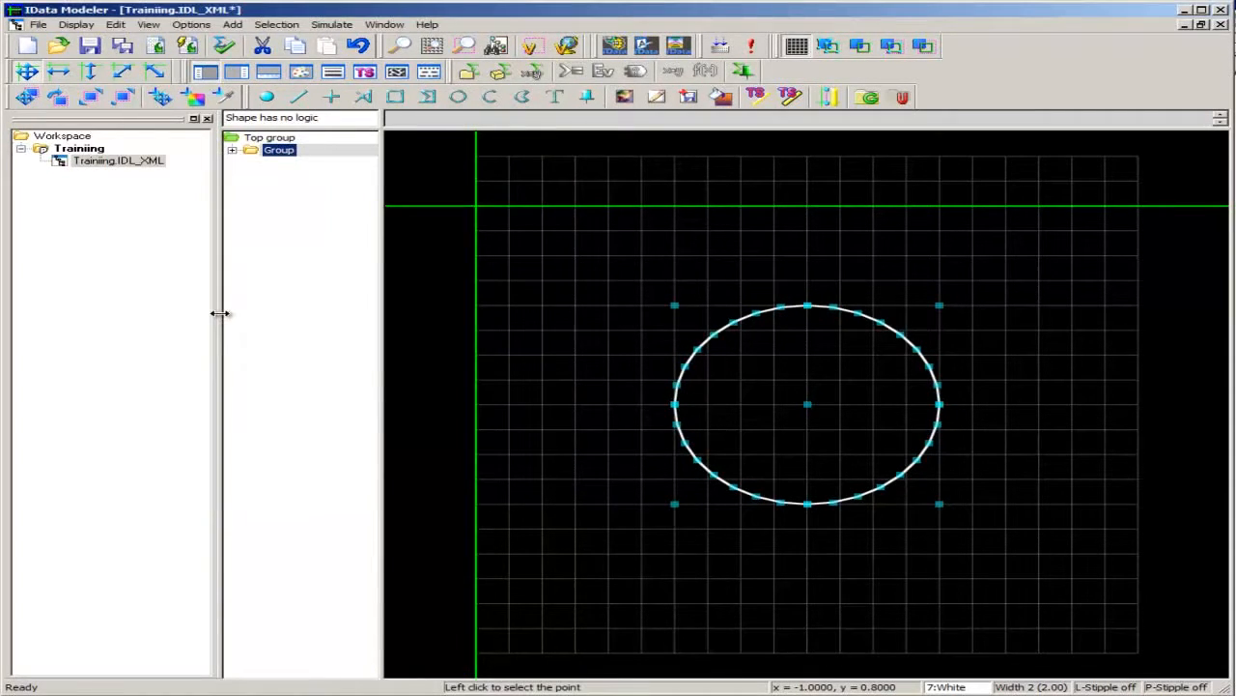
{"action": "left_click", "coordinate": [809, 412]}
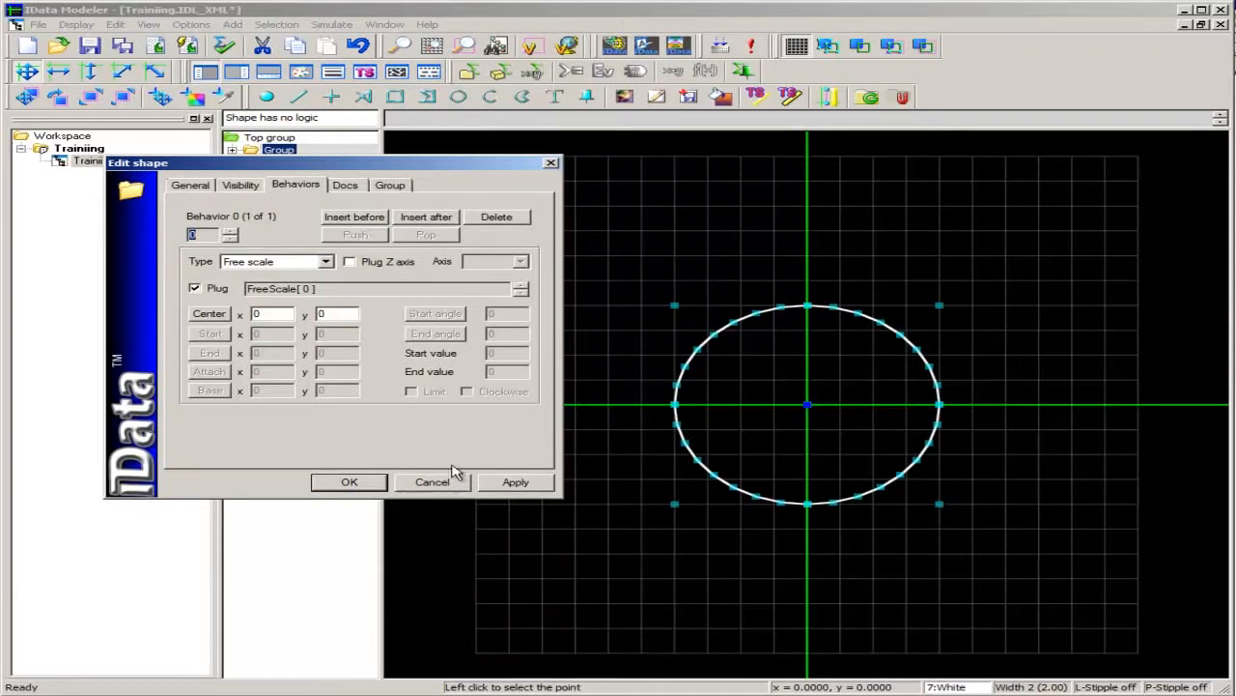
{"action": "left_click", "coordinate": [351, 483]}
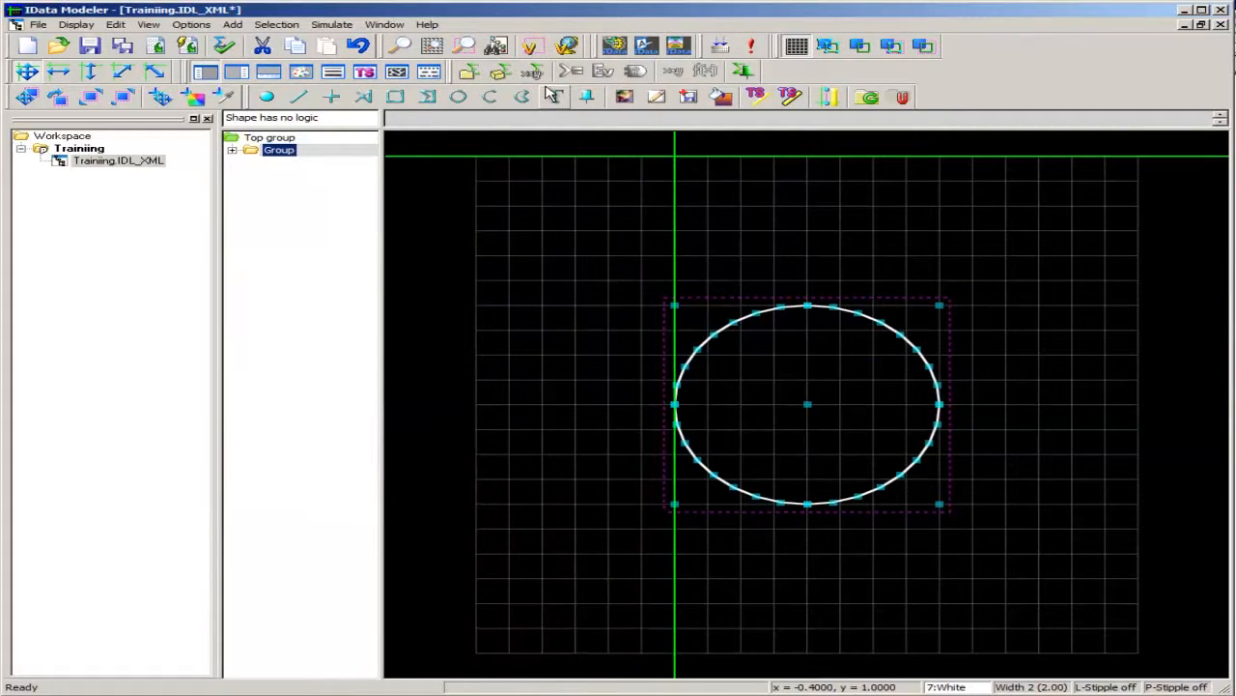
Launch the simulation and paste the copied FreeScale variables into a new Test Data Generator document in IDataTDG
{"action": "left_click", "coordinate": [752, 53]}
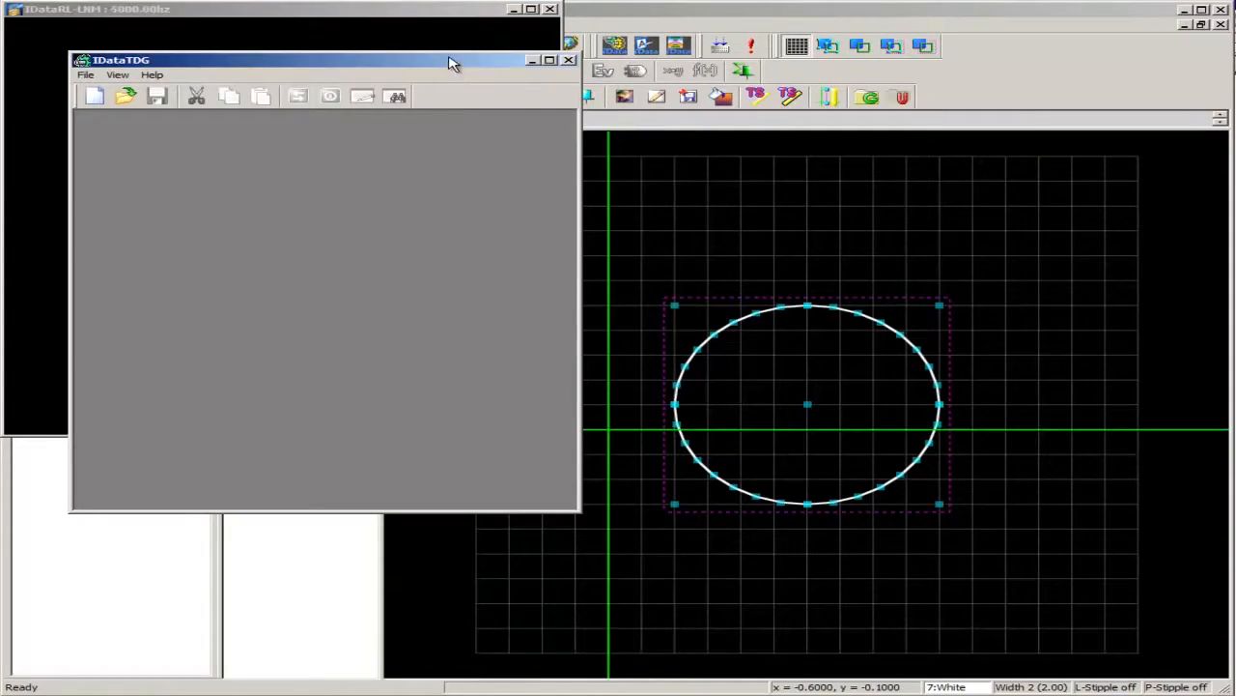
{"action": "left_click_drag", "start_coordinate": [479, 63], "coordinate": [1078, 63]}
{"action": "left_click", "coordinate": [691, 93]}
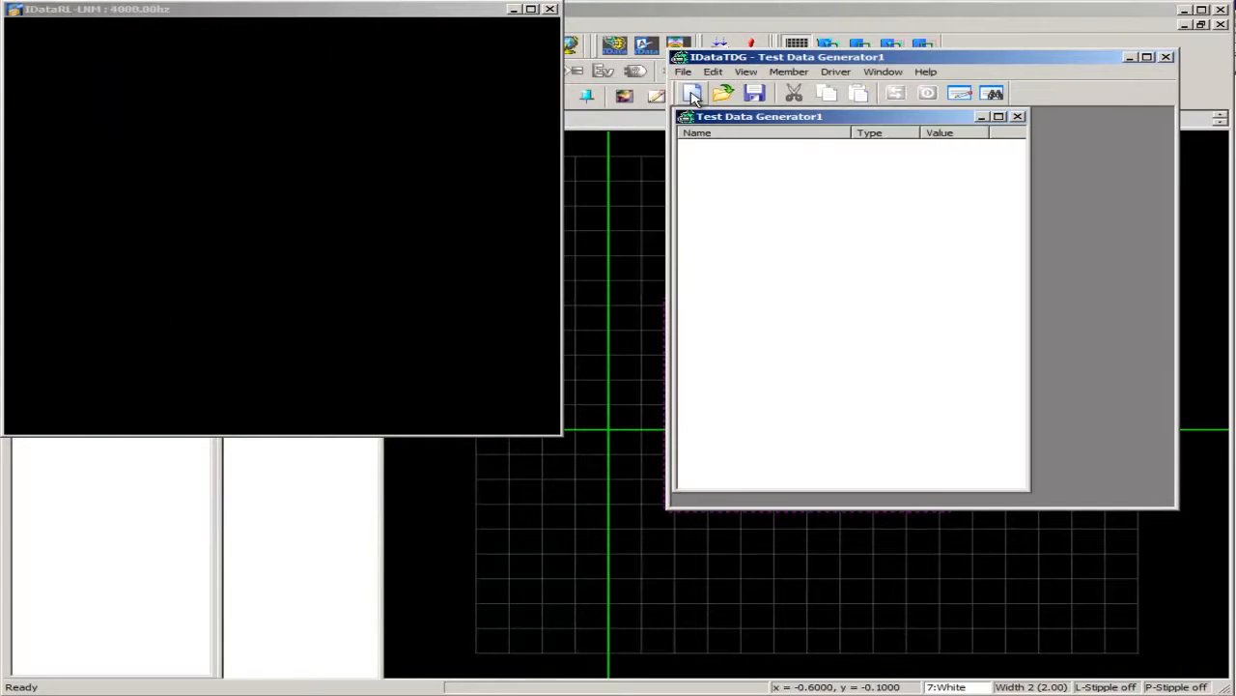
{"action": "right_click", "coordinate": [745, 188]}
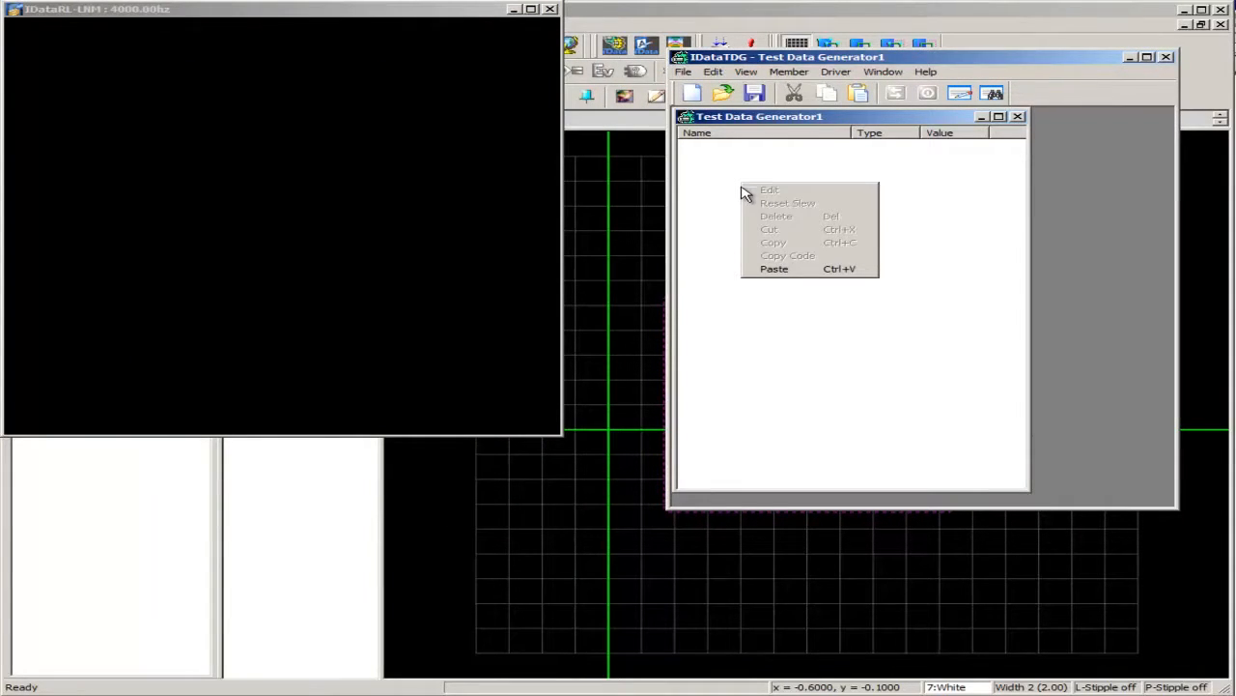
{"action": "left_click", "coordinate": [773, 271]}
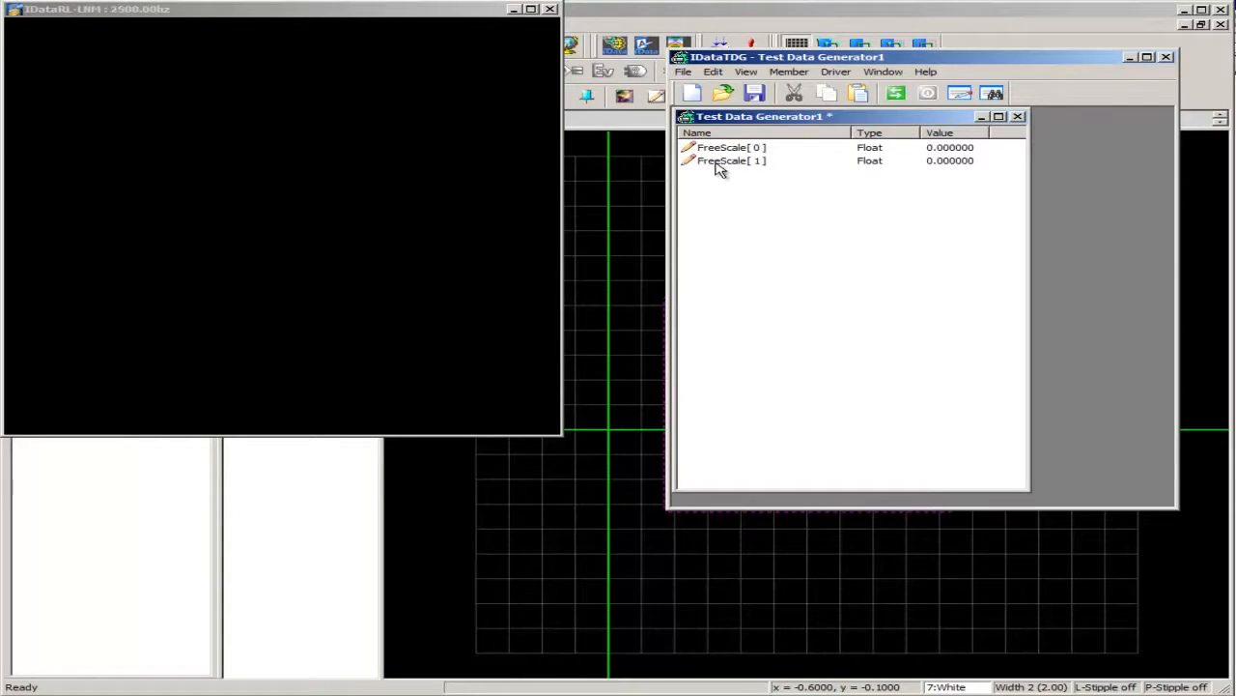
Set FreeScale[0] to a Bounce slew with high value 2 and increment 0.1
{"action": "double_click", "coordinate": [955, 149]}
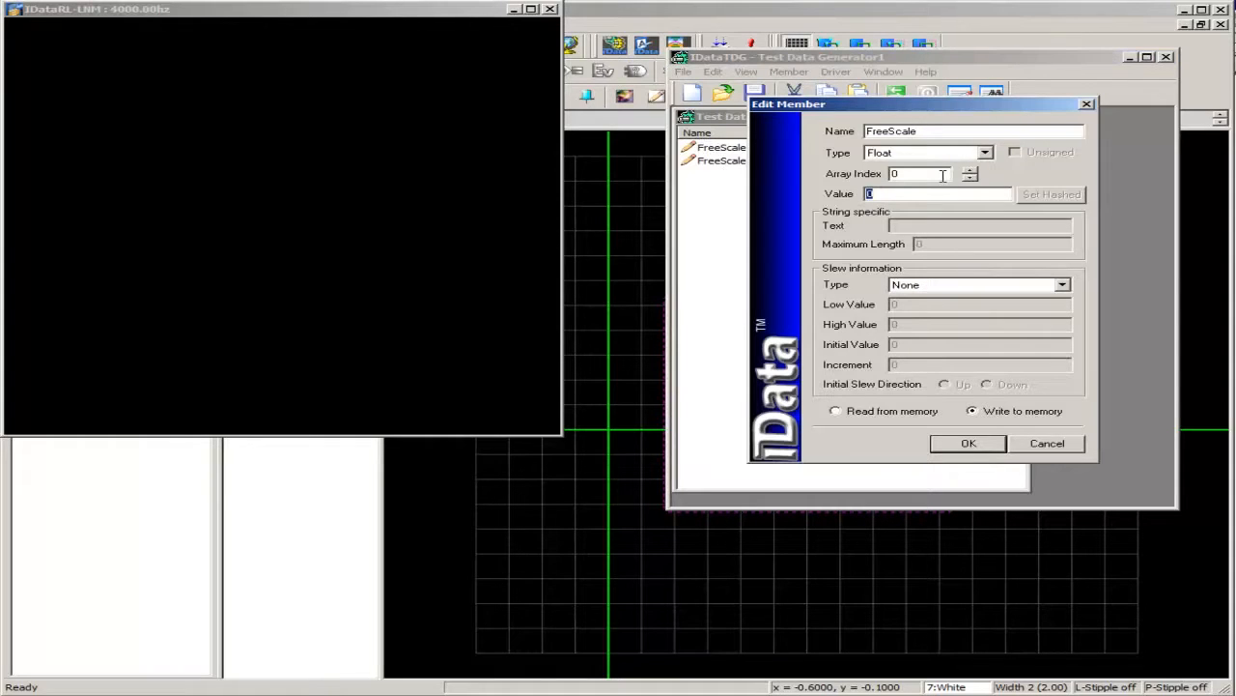
{"action": "left_click", "coordinate": [1064, 288]}
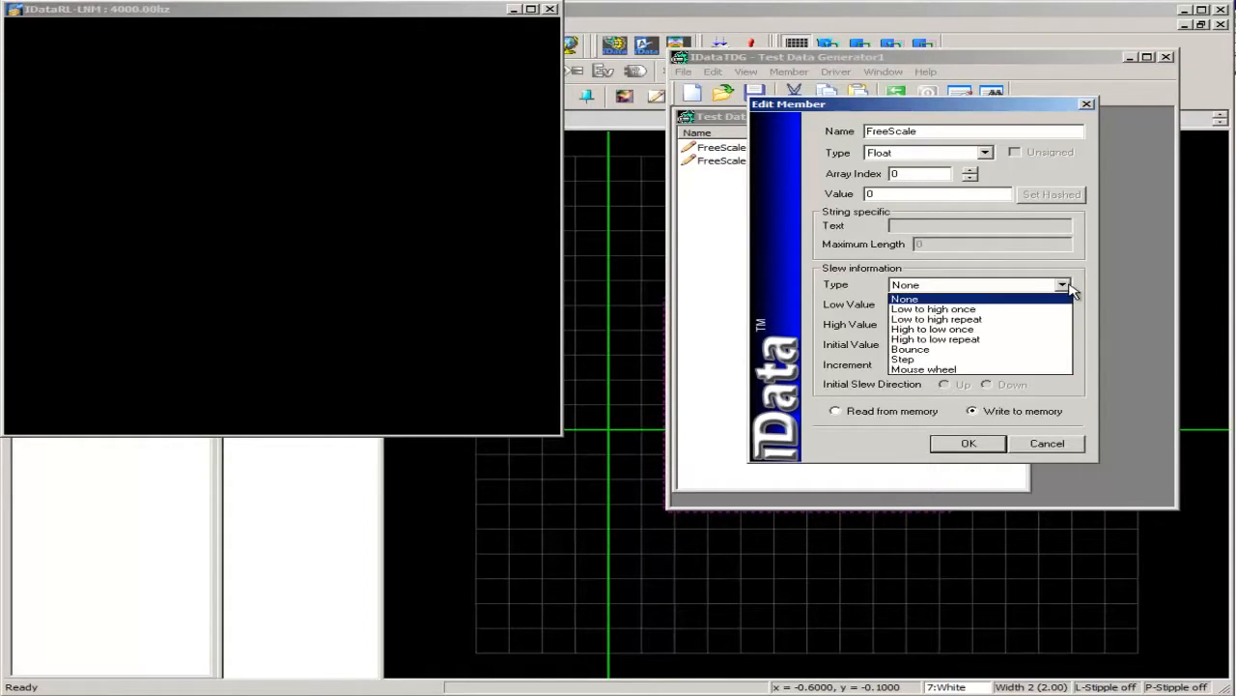
{"action": "left_click", "coordinate": [963, 351]}
{"action": "left_click", "coordinate": [903, 325]}
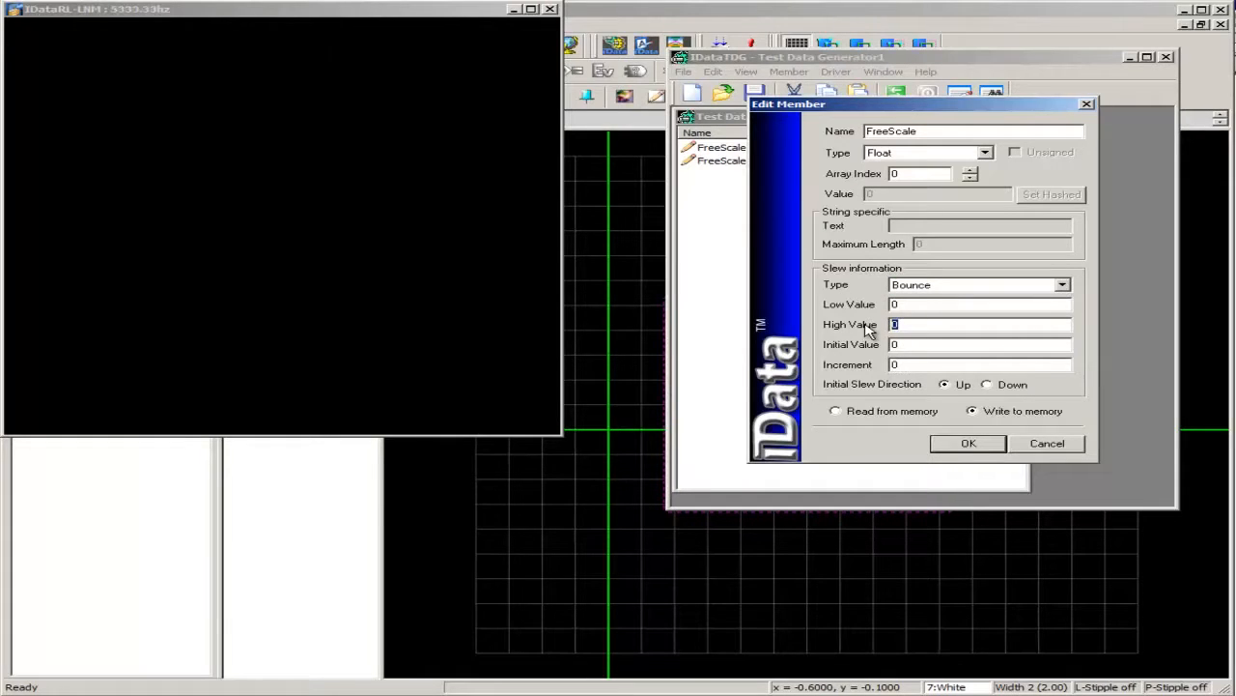
{"action": "type", "text": "2"}
{"action": "type", "text": "1"}
{"action": "left_click", "coordinate": [977, 444]}
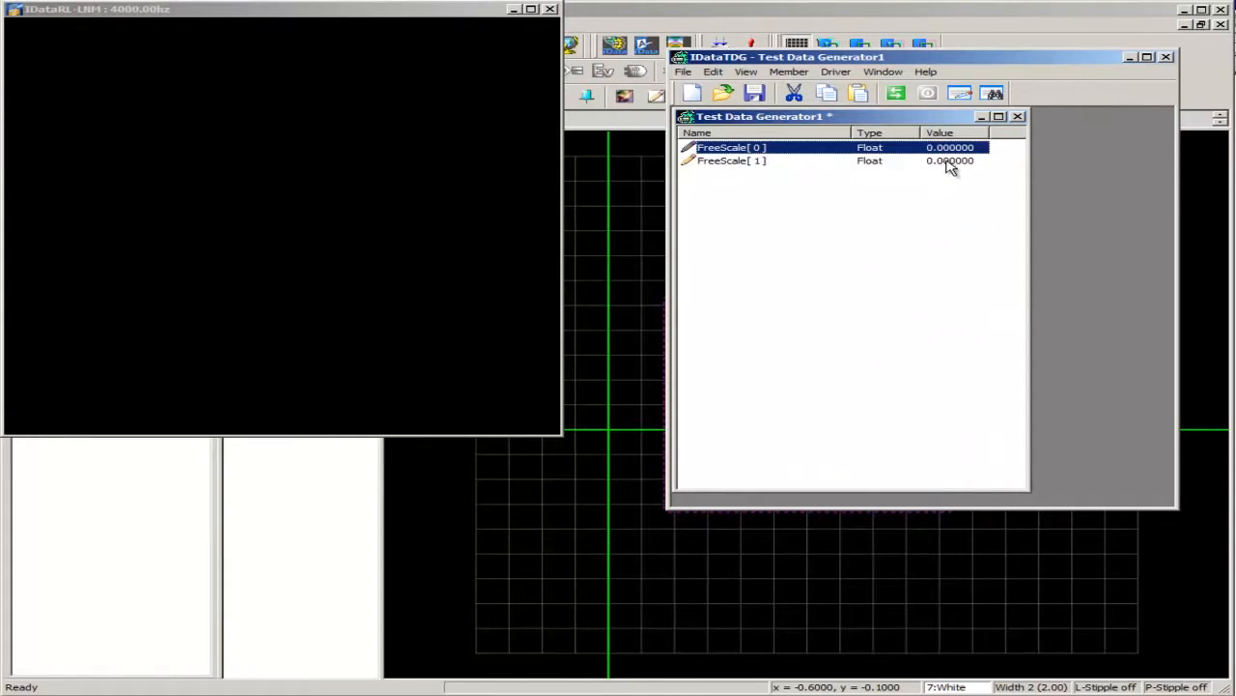
Set FreeScale[1] to a Bounce slew with high value 2 and increment 0.1, and activate the test data generator
{"action": "double_click", "coordinate": [949, 162]}
{"action": "left_click", "coordinate": [1062, 286]}
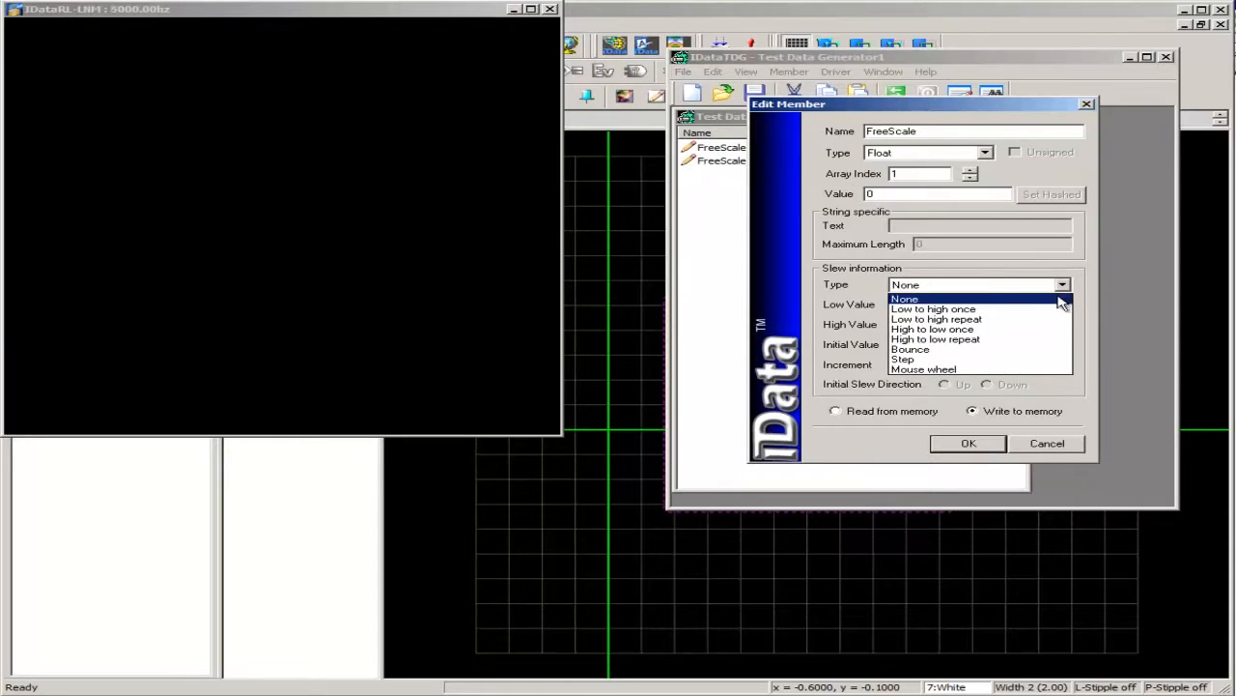
{"action": "left_click", "coordinate": [1004, 359]}
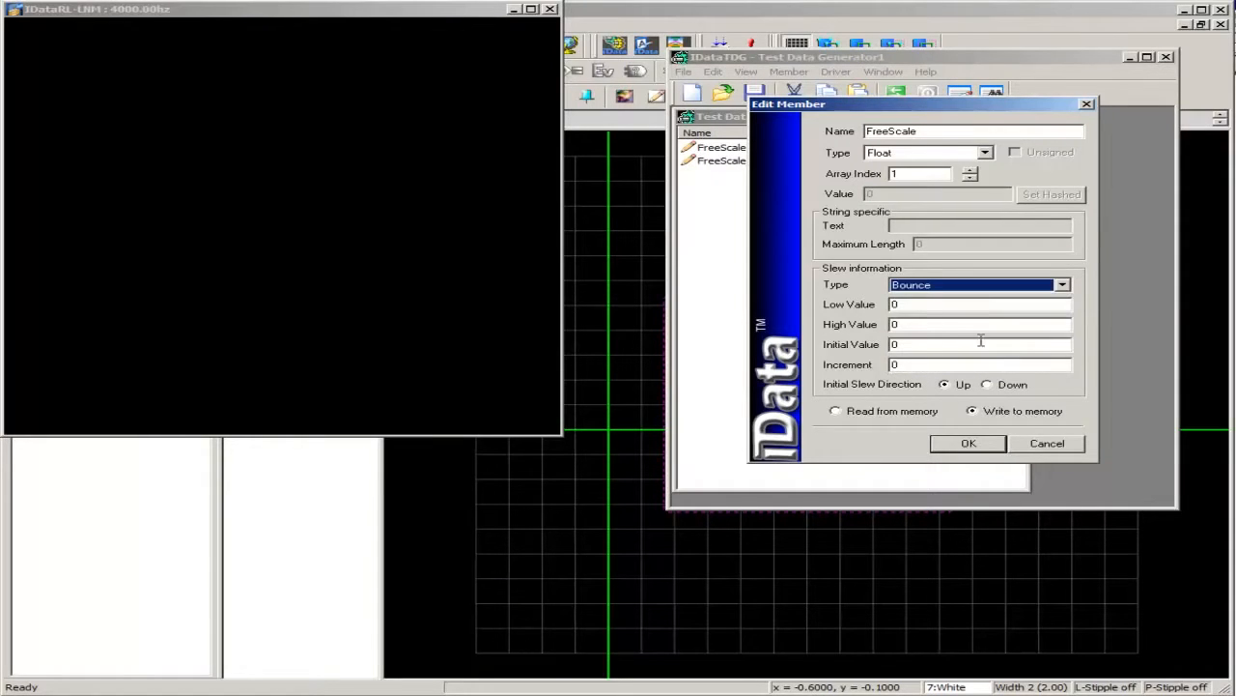
{"action": "double_click", "coordinate": [915, 325]}
{"action": "type", "text": "2"}
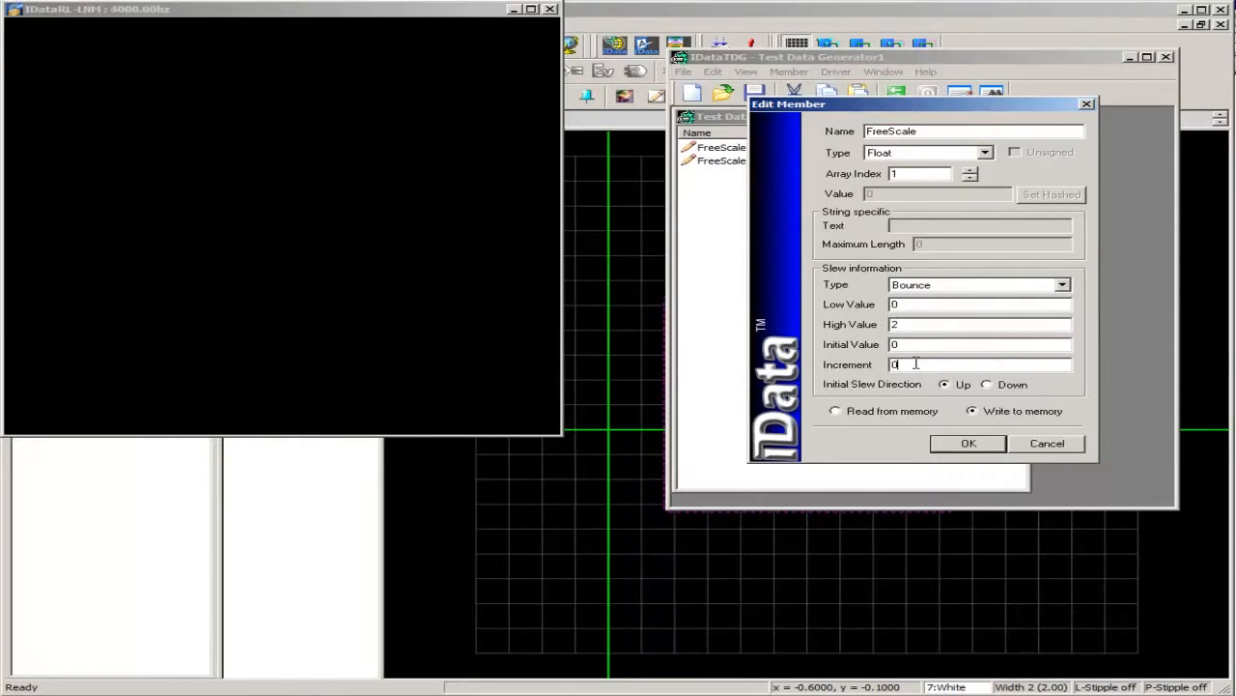
{"action": "left_click", "coordinate": [916, 364]}
{"action": "type", "text": "0.1"}
{"action": "left_click", "coordinate": [968, 443]}
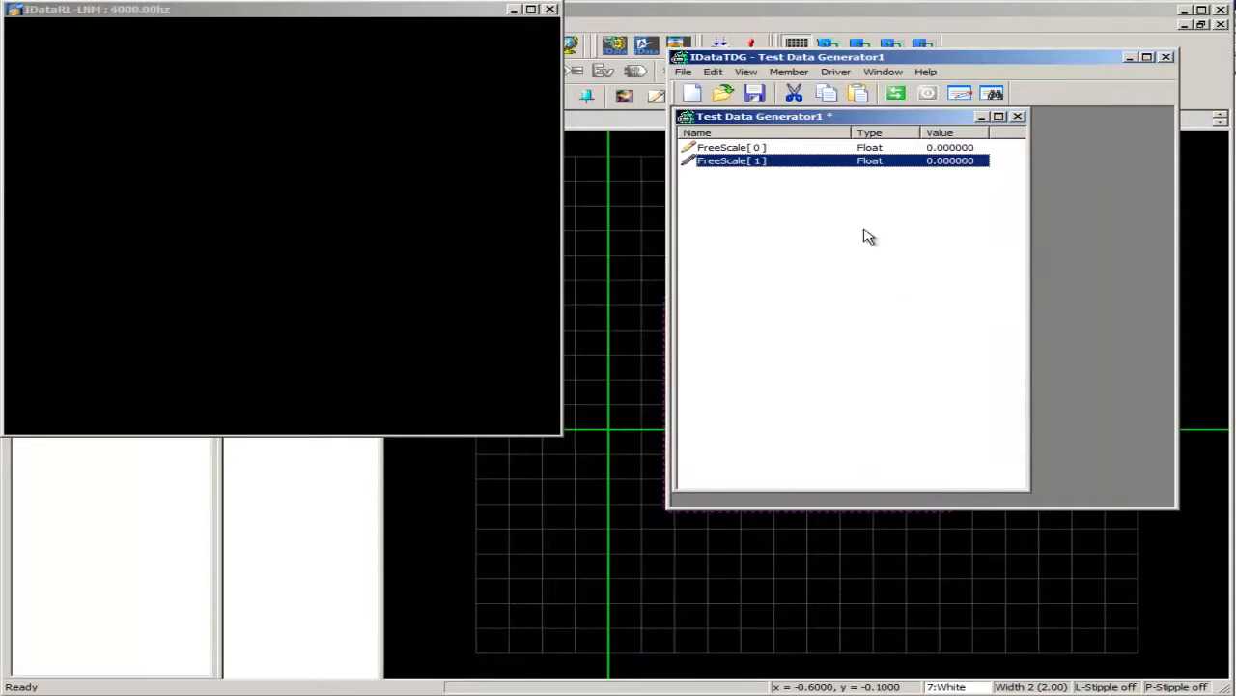
{"action": "left_click", "coordinate": [895, 94]}
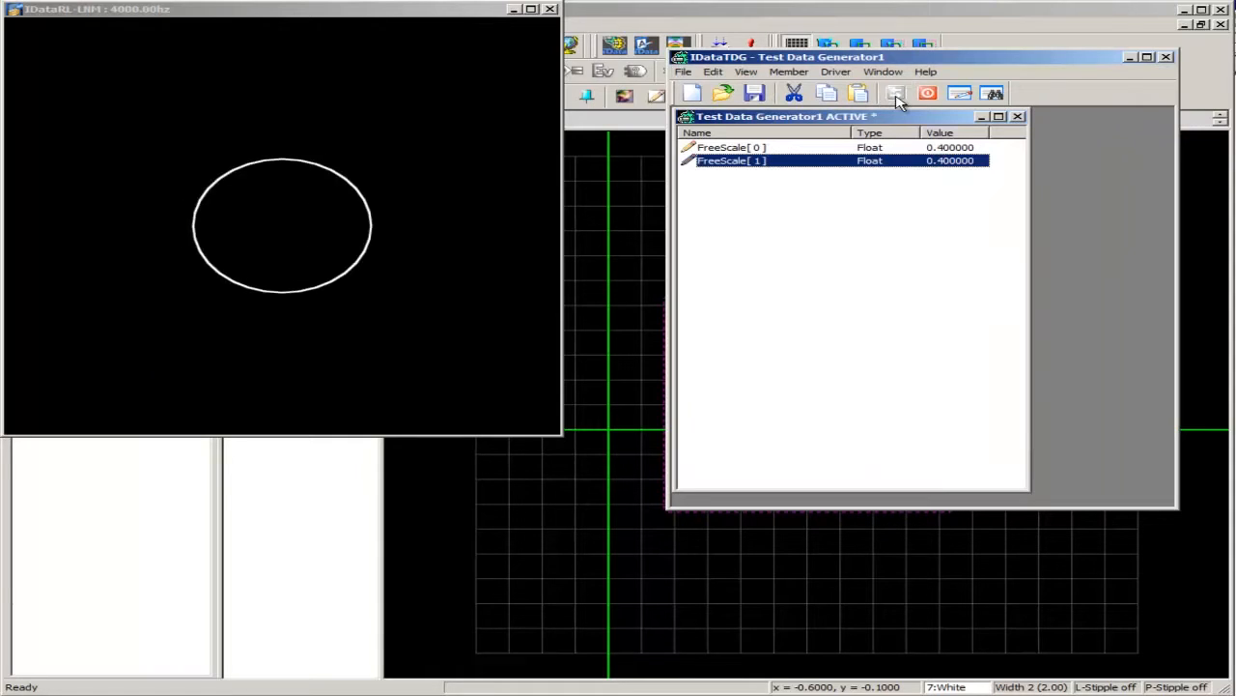